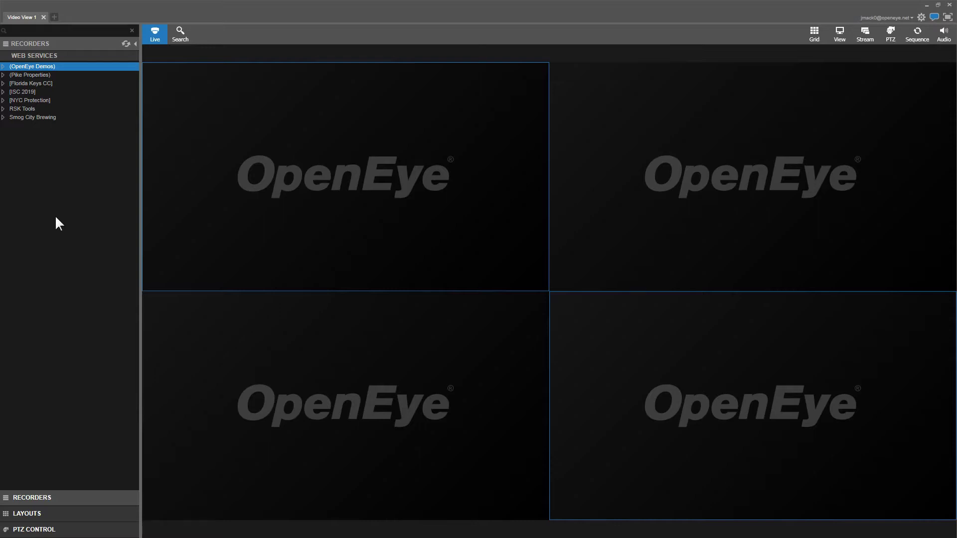
Expand the OpenEye Demos group and list the cameras of its Portland, Seattle, Vancouver and Spokane sites
{"action": "left_click", "coordinate": [75, 101], "text": "ctrl"}
{"action": "left_click", "coordinate": [3, 67]}
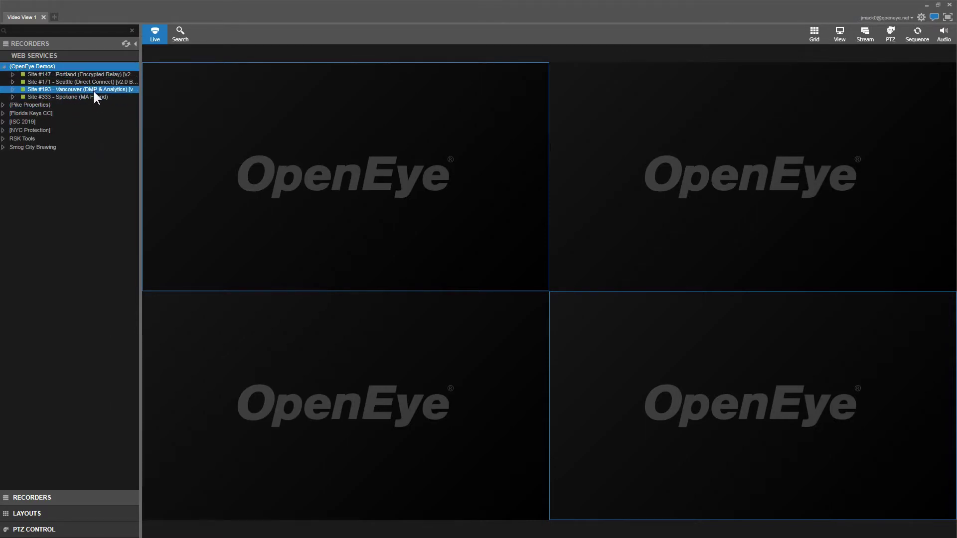
{"action": "left_click", "coordinate": [14, 73]}
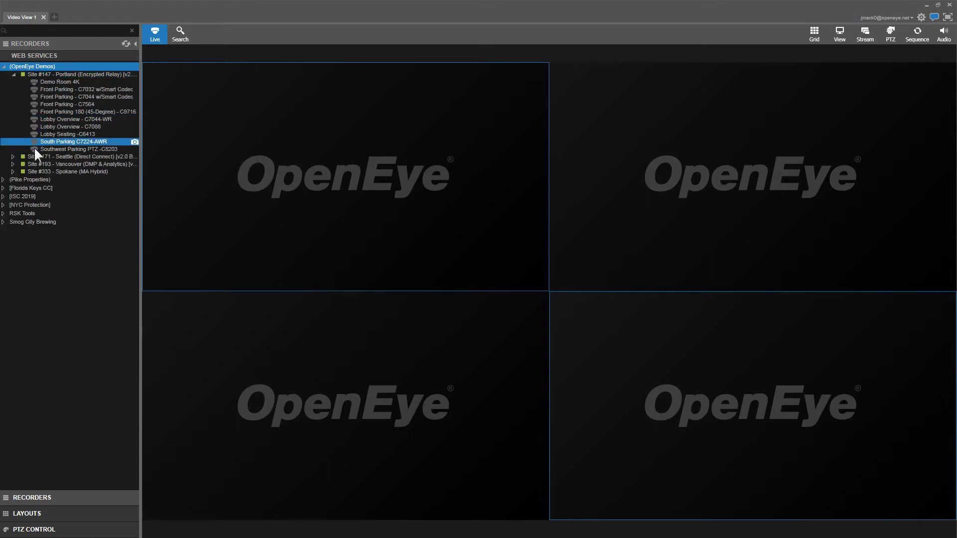
{"action": "left_click", "coordinate": [14, 156]}
{"action": "left_click", "coordinate": [13, 268]}
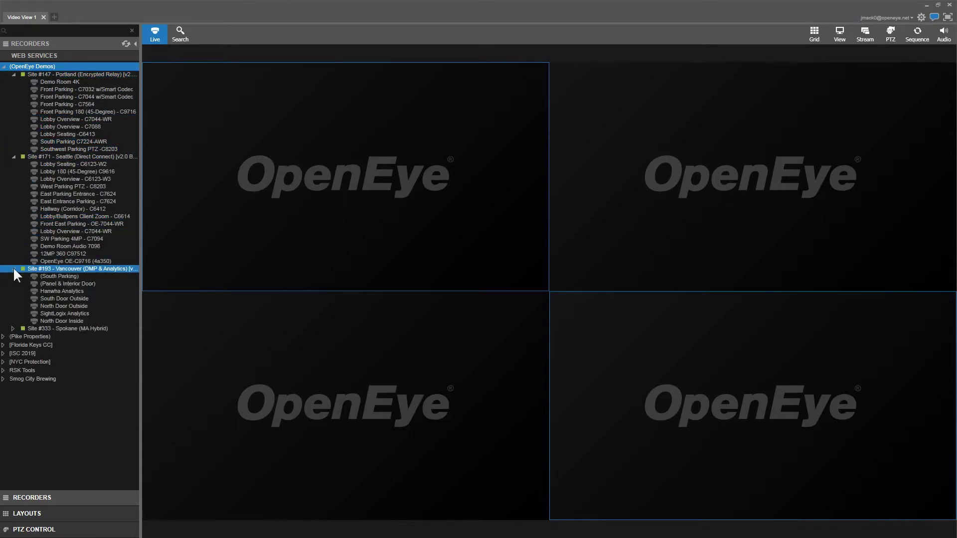
{"action": "left_click", "coordinate": [13, 328]}
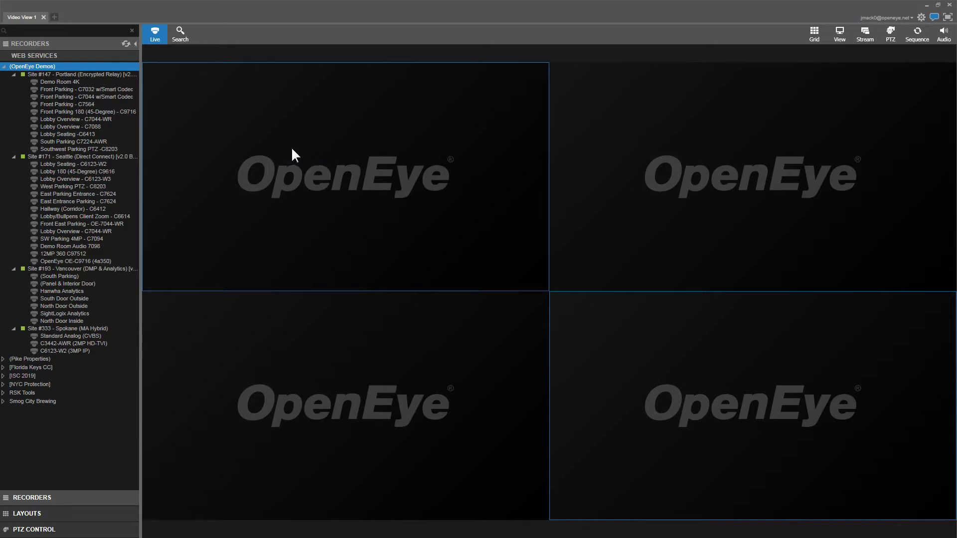
Look through the recorders of the Pike Properties group, including #105 Plaza Riviera NVR2 (Parking), and collapse the group again
{"action": "left_click", "coordinate": [3, 359]}
{"action": "left_click", "coordinate": [12, 373]}
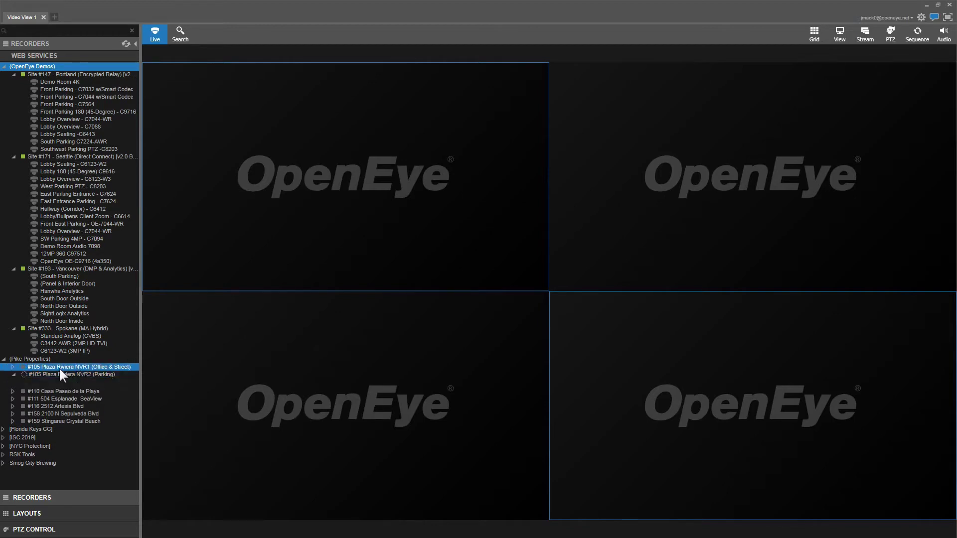
{"action": "left_click", "coordinate": [4, 360]}
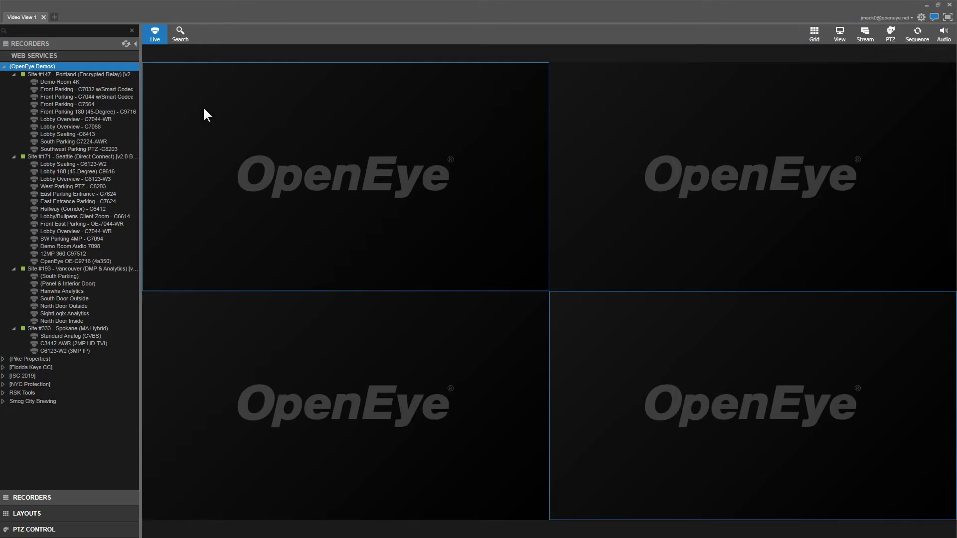
Fill the four live panes in order with Front Parking - C7564, West Parking PTZ - C8203, (South Parking) and C6123-W2 (3MP IP)
{"action": "left_click_drag", "start_coordinate": [64, 104], "coordinate": [223, 108]}
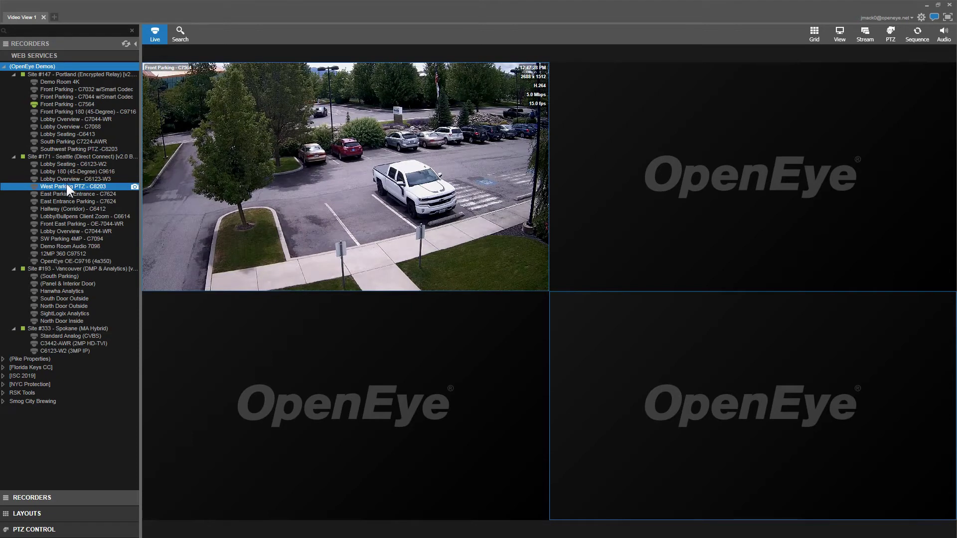
{"action": "left_click_drag", "start_coordinate": [603, 202], "coordinate": [666, 148]}
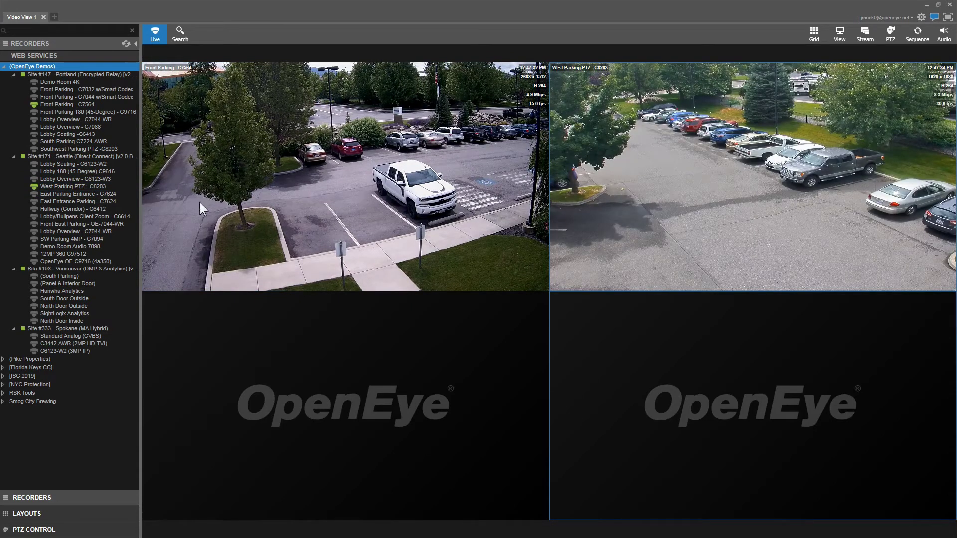
{"action": "left_click_drag", "start_coordinate": [59, 274], "coordinate": [227, 361]}
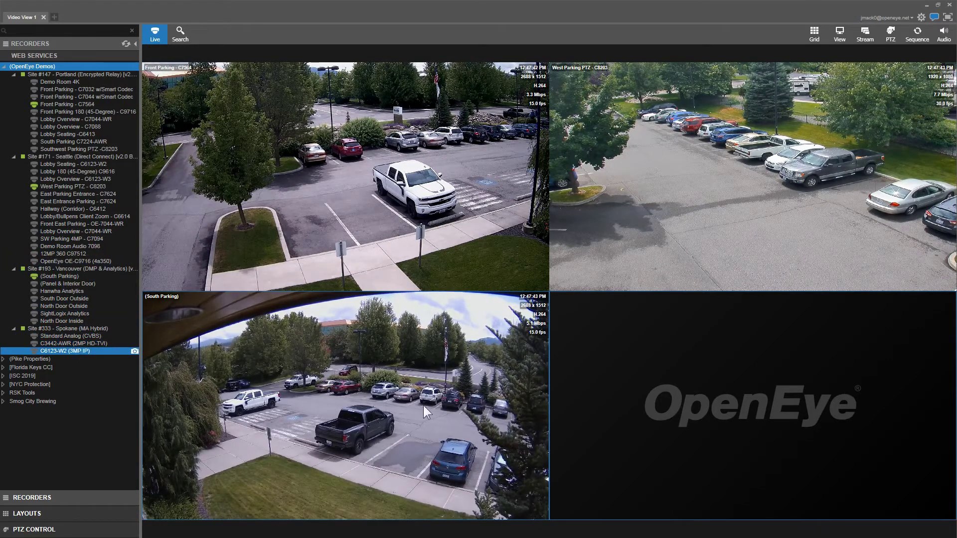
{"action": "left_click_drag", "start_coordinate": [61, 351], "coordinate": [632, 342]}
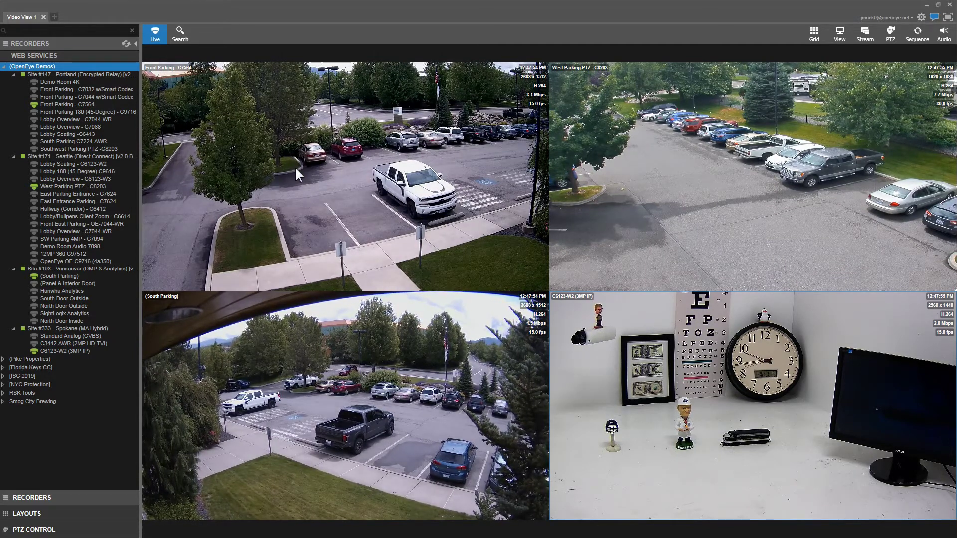
Digitally zoom into the white pickup in the Front Parking - C7564 feed and return to the full picture
{"action": "left_click", "coordinate": [312, 160]}
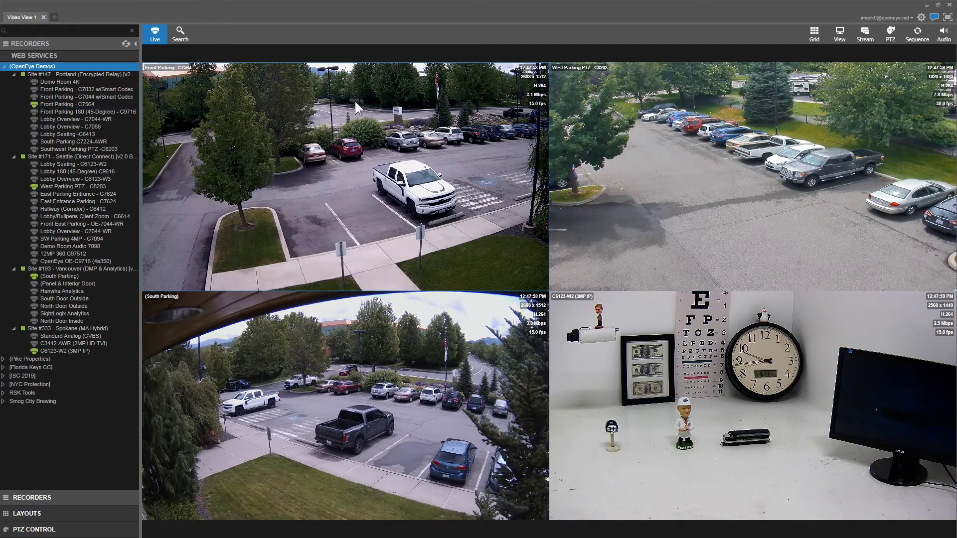
{"action": "scroll", "coordinate": [343, 177], "scroll_direction": "up", "scroll_amount": 3}
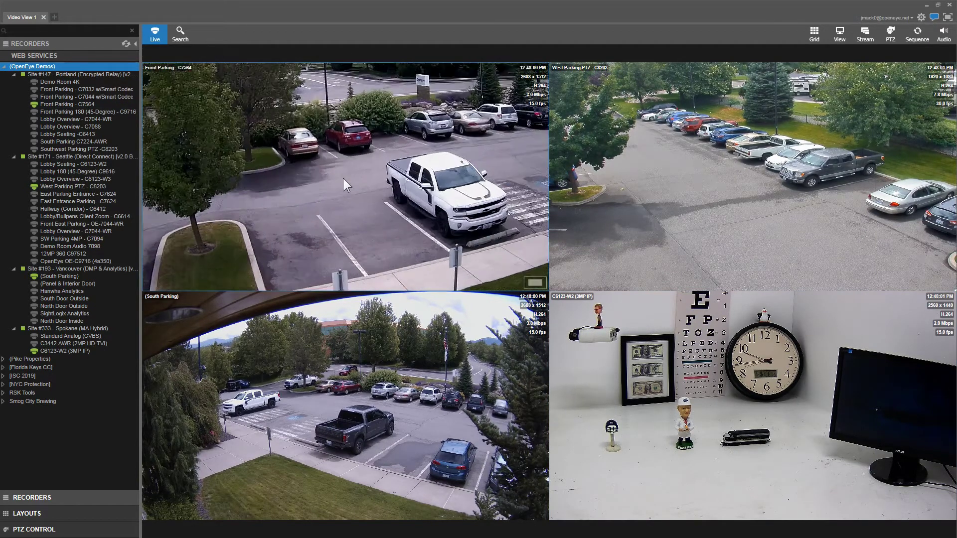
{"action": "scroll", "coordinate": [343, 181], "scroll_direction": "up", "scroll_amount": 3}
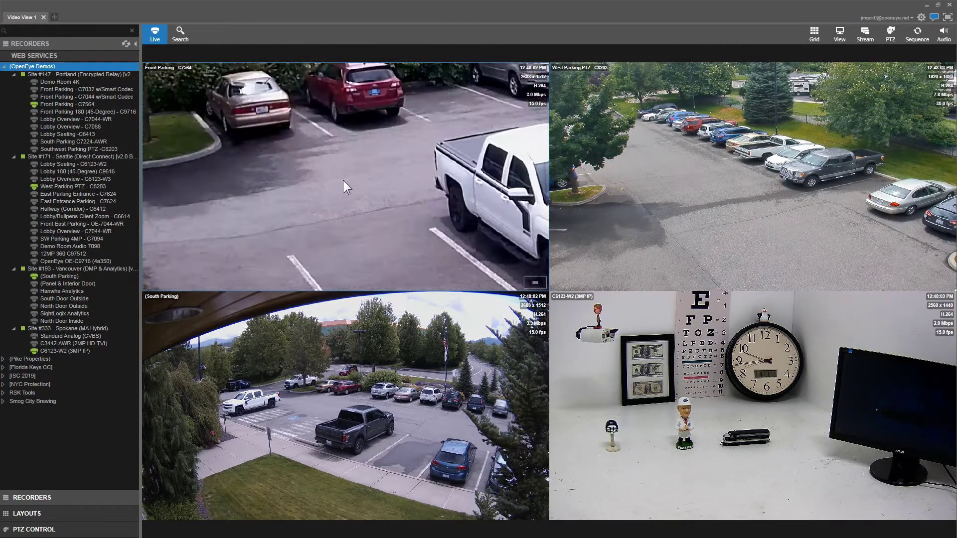
{"action": "left_click_drag", "start_coordinate": [387, 166], "coordinate": [180, 157]}
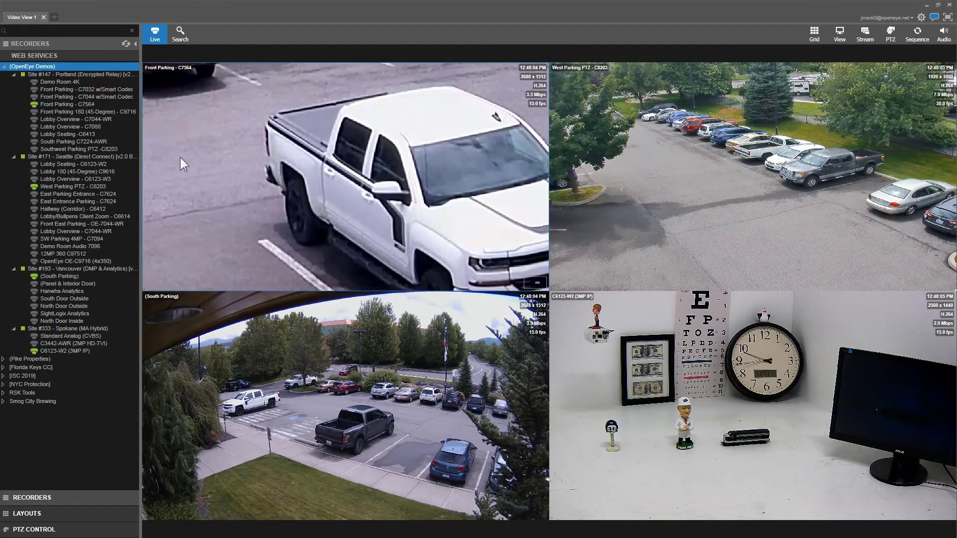
{"action": "left_click_drag", "start_coordinate": [383, 158], "coordinate": [243, 157]}
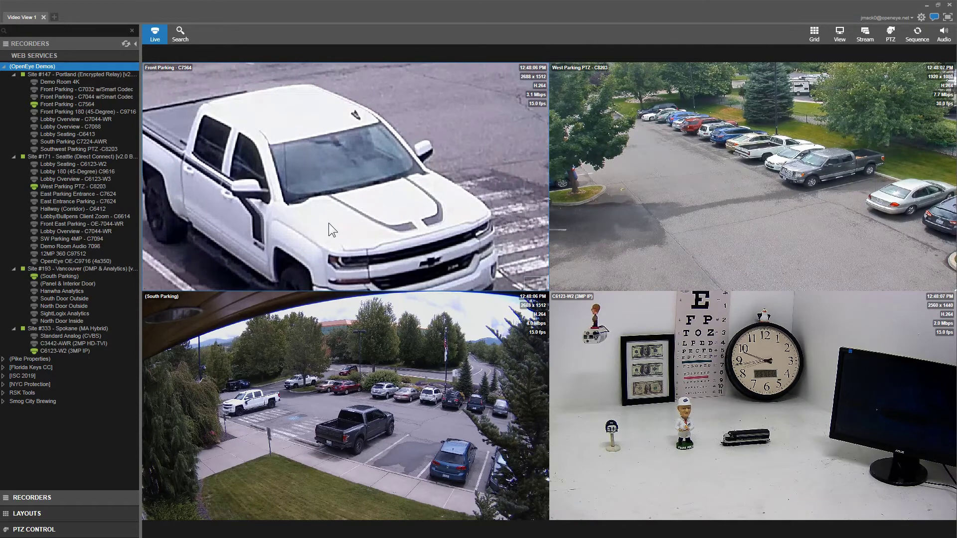
{"action": "left_click_drag", "start_coordinate": [328, 224], "coordinate": [334, 135]}
{"action": "scroll", "coordinate": [343, 145], "scroll_direction": "down", "scroll_amount": 5}
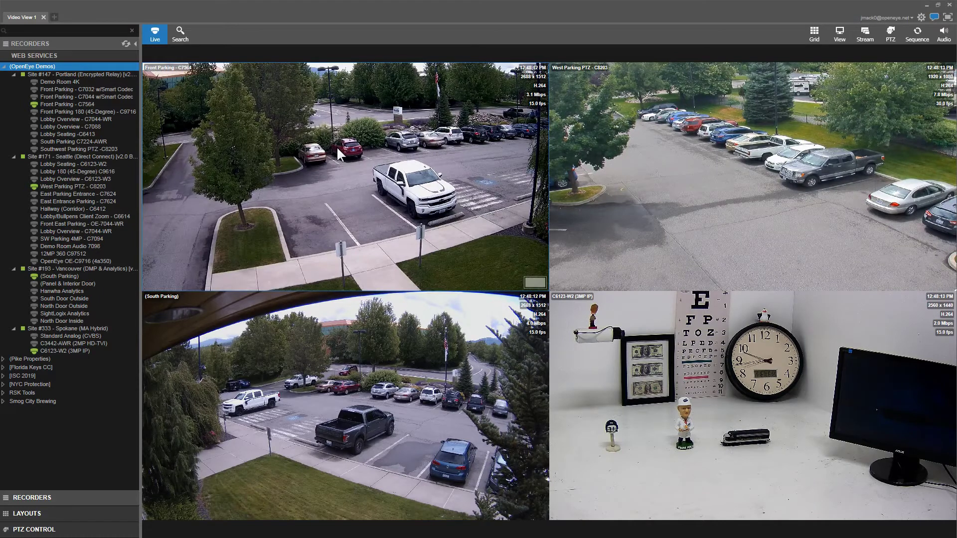
Enlarge the Front Parking - C7564 feed to a single pane and cycle forward through all four cameras back to it
{"action": "double_click", "coordinate": [337, 149]}
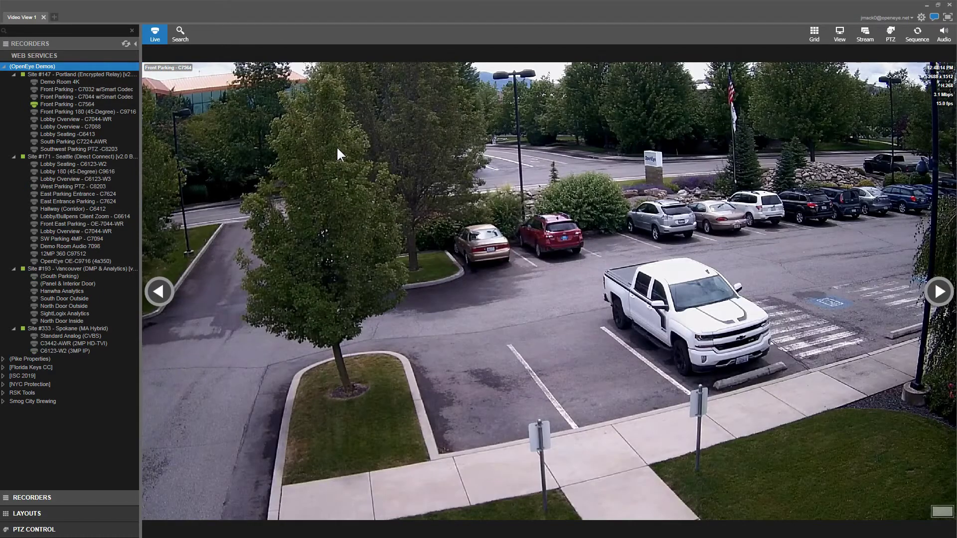
{"action": "left_click", "coordinate": [939, 292]}
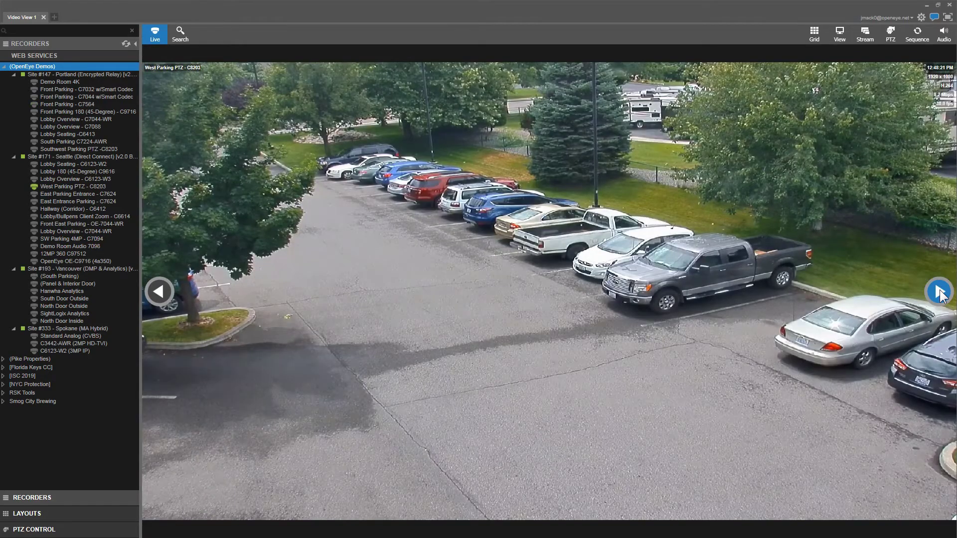
{"action": "left_click", "coordinate": [939, 292]}
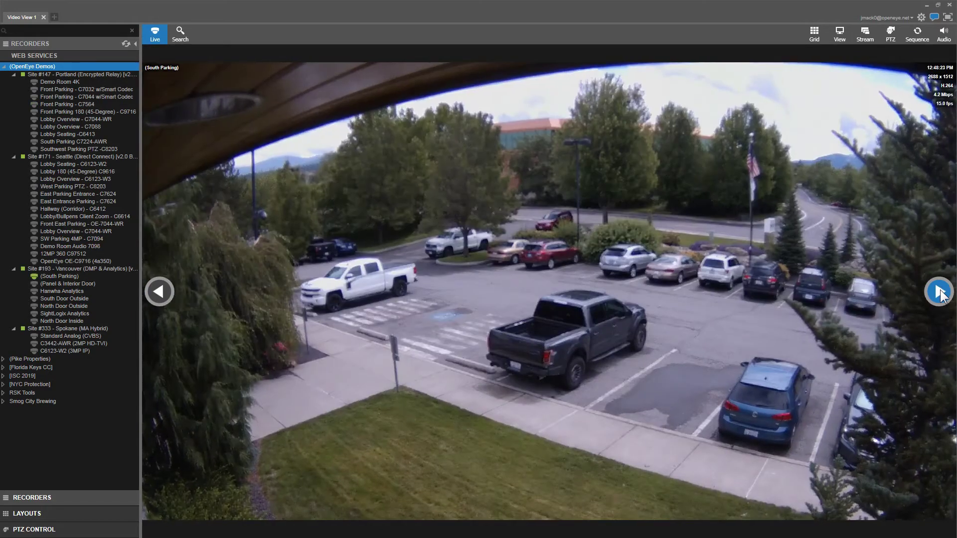
{"action": "left_click", "coordinate": [939, 292]}
{"action": "left_click", "coordinate": [939, 292]}
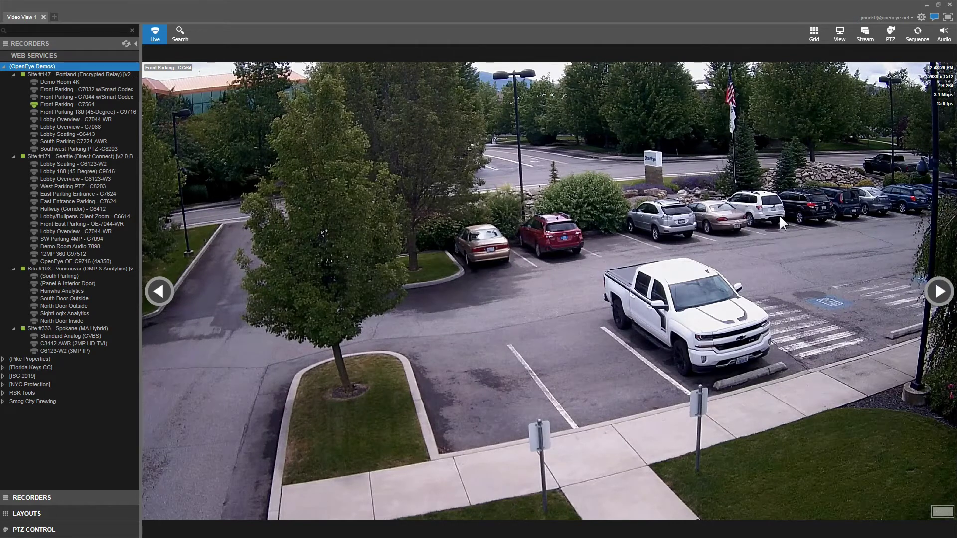
Hide the recorder list, show the Front Parking - C7564 feed in full screen and leave full screen again
{"action": "left_click", "coordinate": [136, 41]}
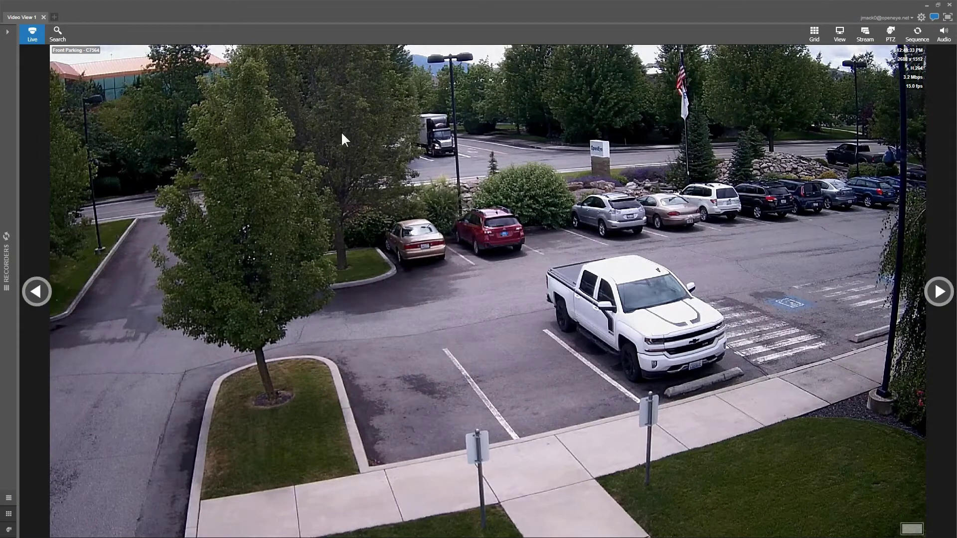
{"action": "left_click", "coordinate": [891, 35]}
{"action": "left_click", "coordinate": [911, 39]}
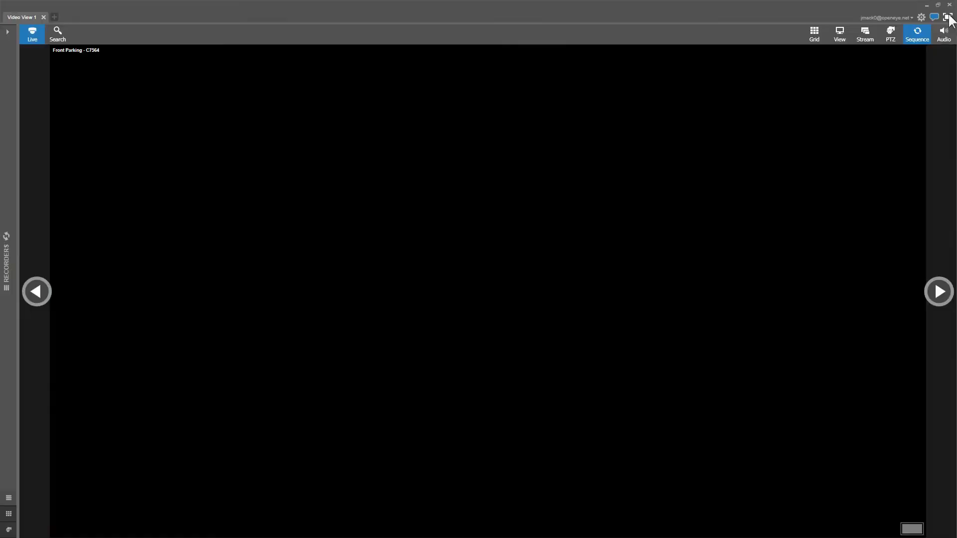
{"action": "left_click", "coordinate": [947, 18]}
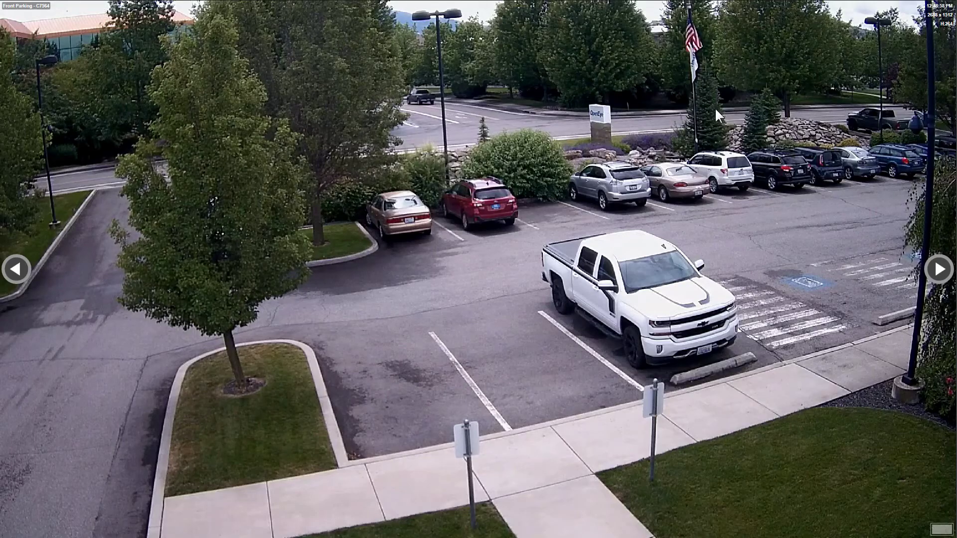
{"action": "key", "text": "Escape"}
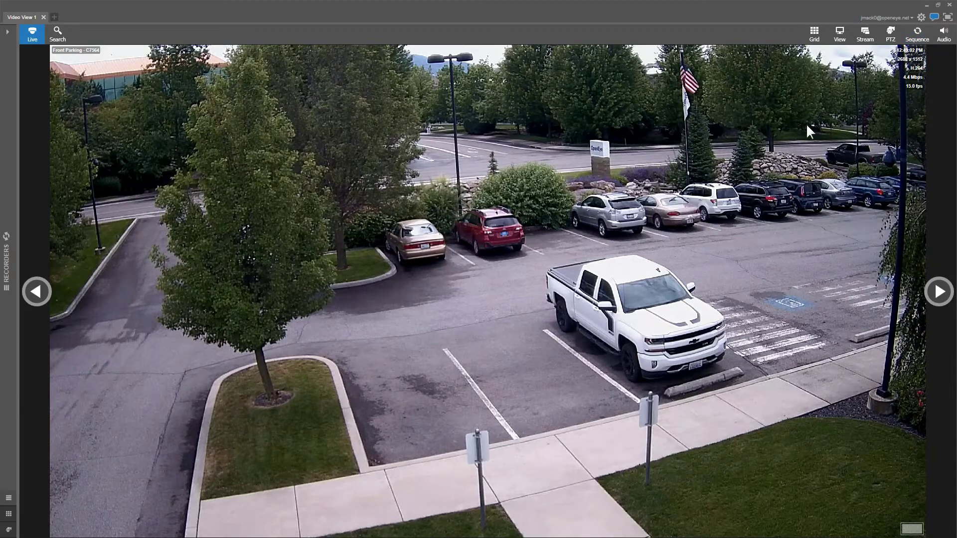
Return to the four-camera grid and show the recorder list again
{"action": "left_click", "coordinate": [815, 37]}
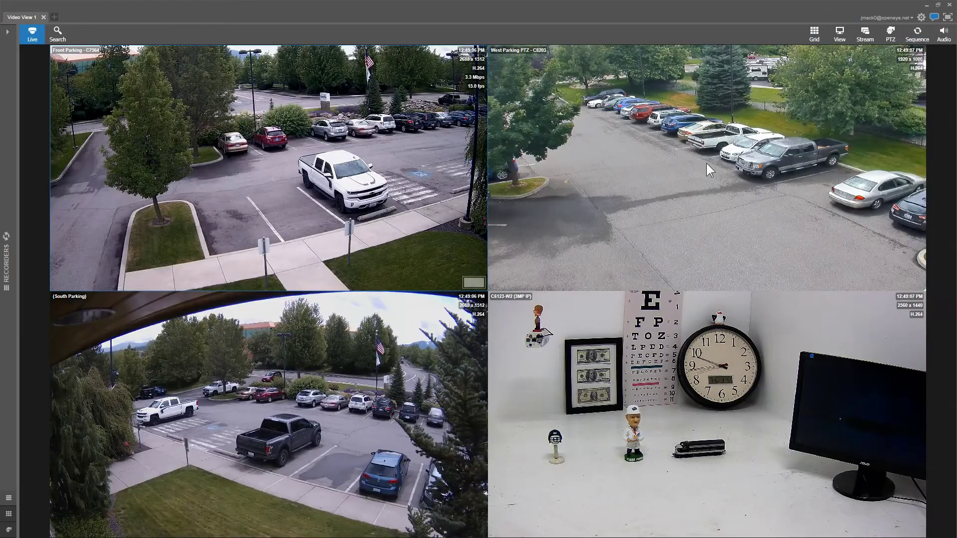
{"action": "left_click", "coordinate": [7, 34]}
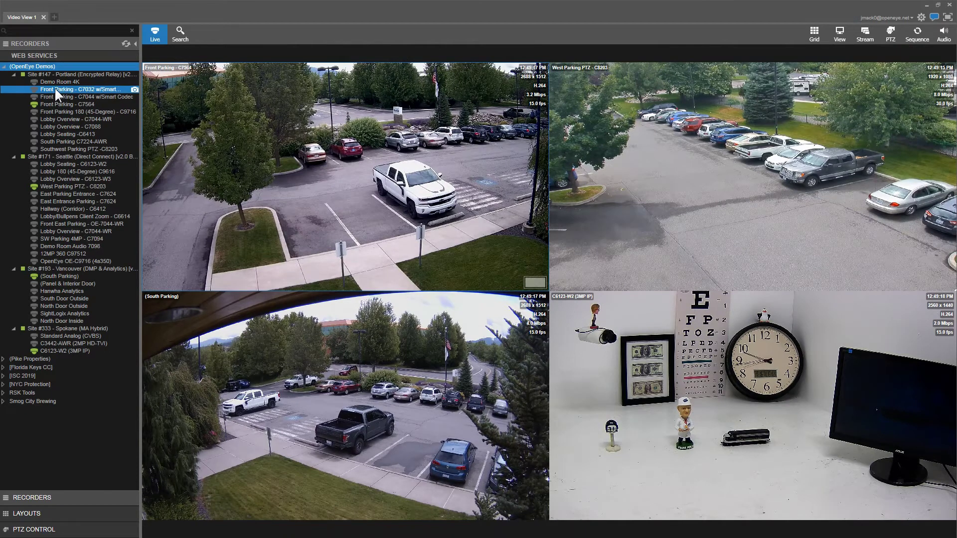
Open a second video view and fill its live panes with the cameras of Site #193 - Vancouver in OpenEye Demos
{"action": "left_click", "coordinate": [53, 15]}
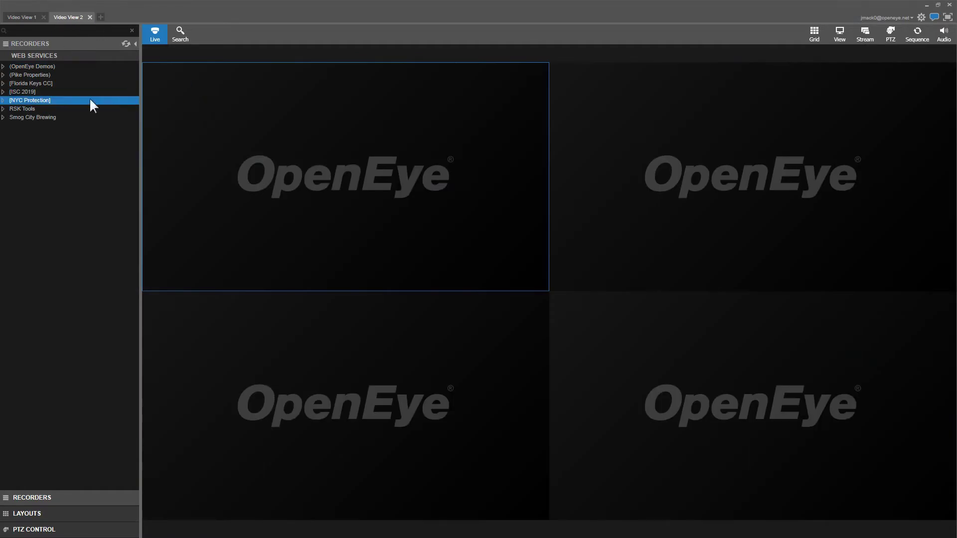
{"action": "left_click", "coordinate": [3, 68]}
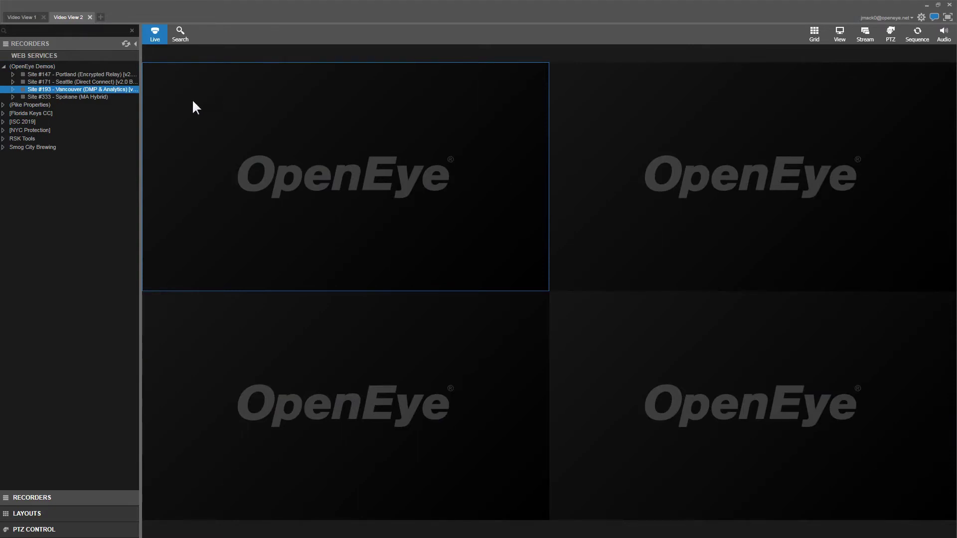
{"action": "left_click", "coordinate": [13, 89]}
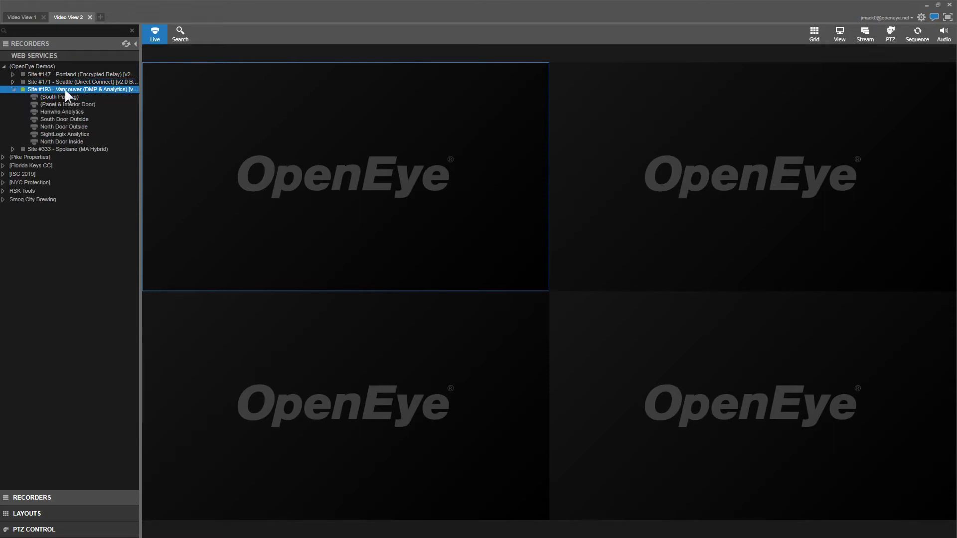
{"action": "left_click_drag", "start_coordinate": [202, 106], "coordinate": [201, 106]}
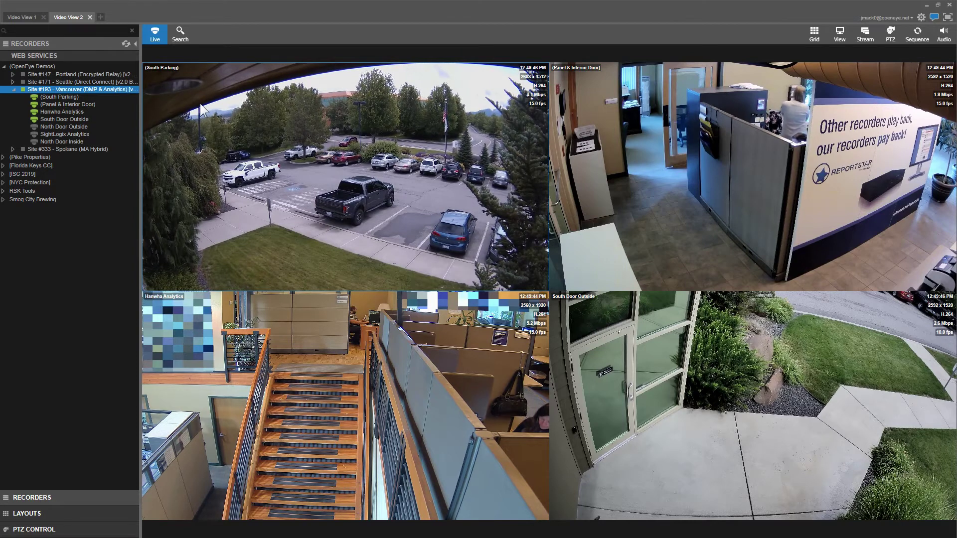
Switch to Video View 1 and back to Video View 2, and close Video View 2
{"action": "left_click", "coordinate": [26, 16]}
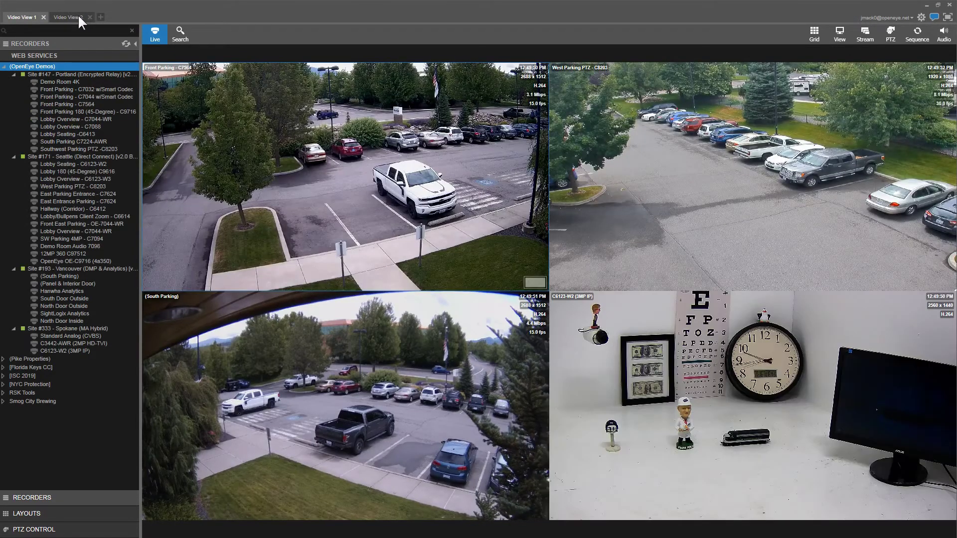
{"action": "left_click", "coordinate": [77, 16]}
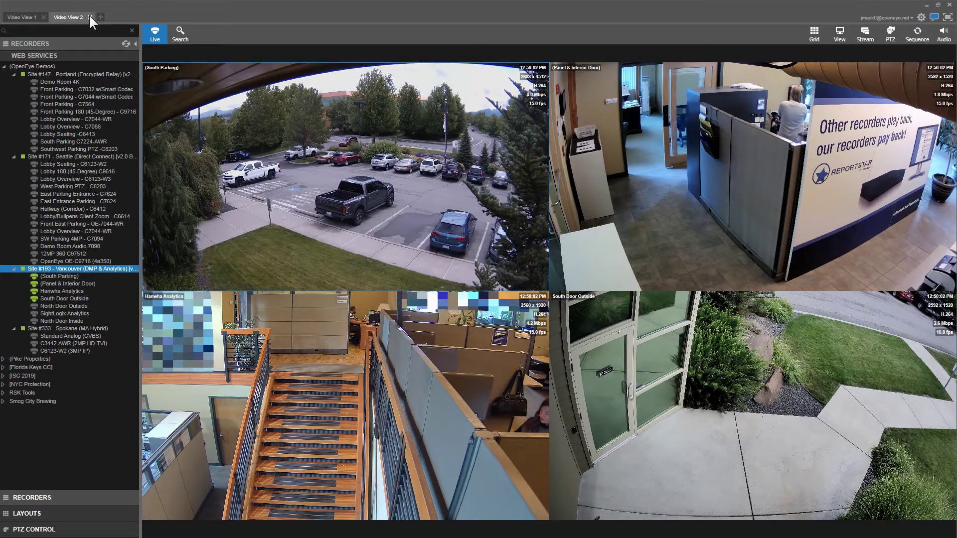
{"action": "left_click", "coordinate": [90, 16]}
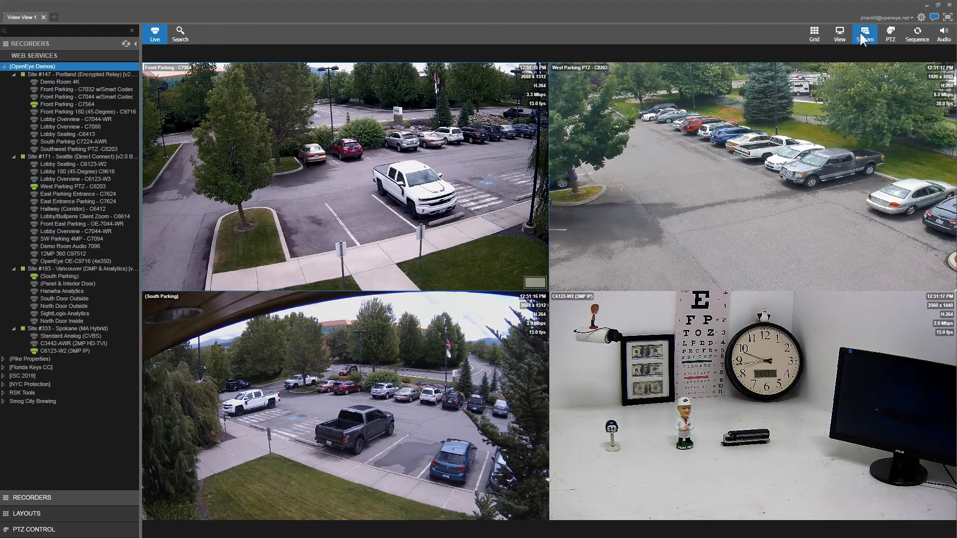
Switch the live feeds to the lower-resolution stream and back to the full-resolution stream
{"action": "left_click", "coordinate": [864, 52]}
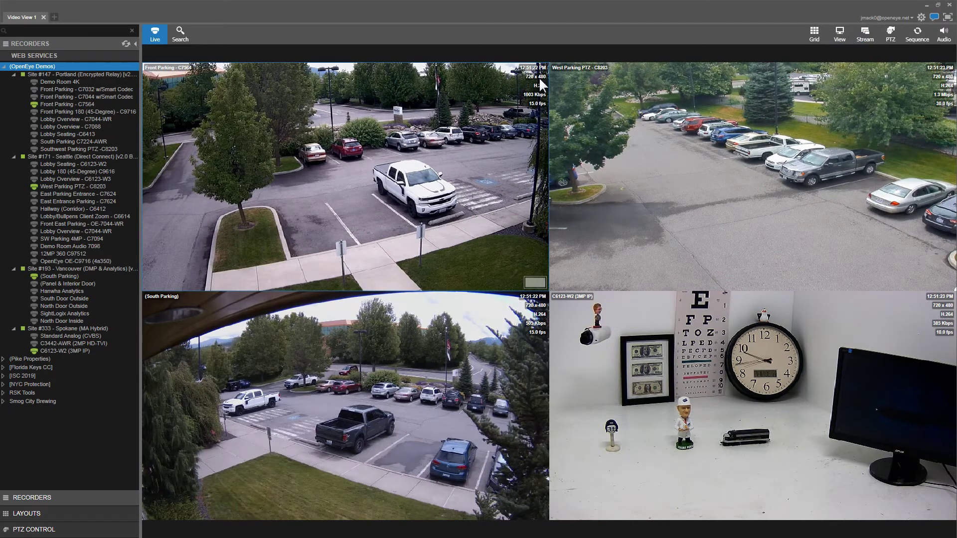
{"action": "left_click", "coordinate": [862, 34]}
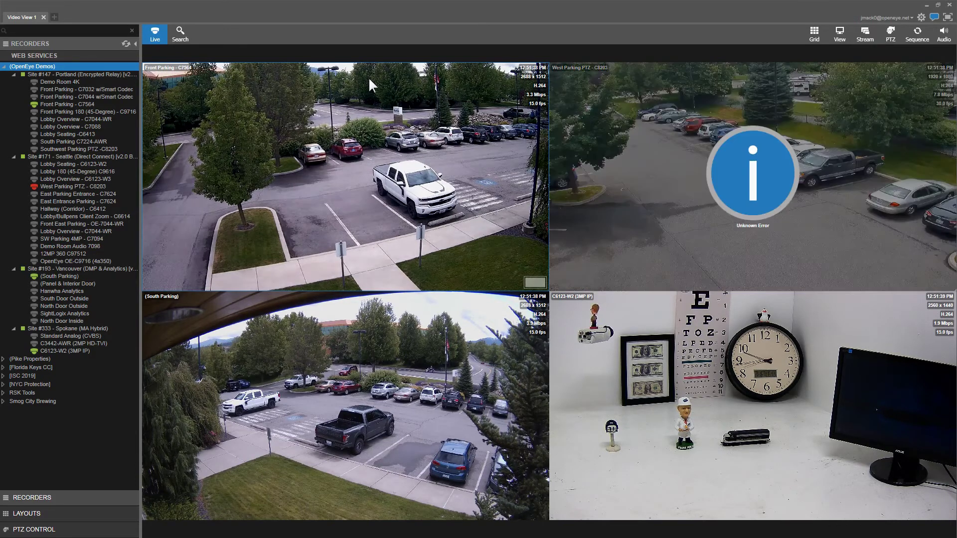
Enable PTZ control for the West Parking PTZ - C8203 camera and steer its live view up and to the left
{"action": "left_click", "coordinate": [890, 32]}
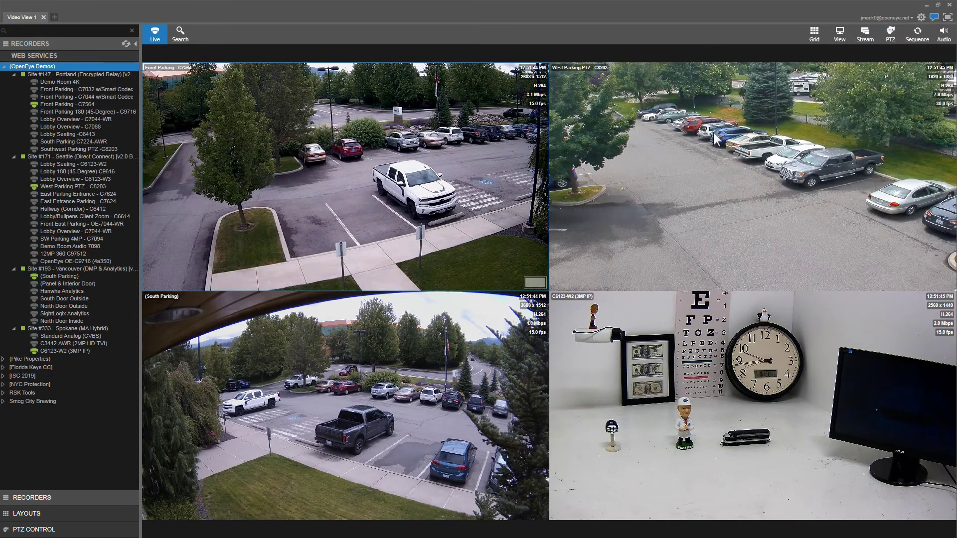
{"action": "left_click", "coordinate": [667, 94]}
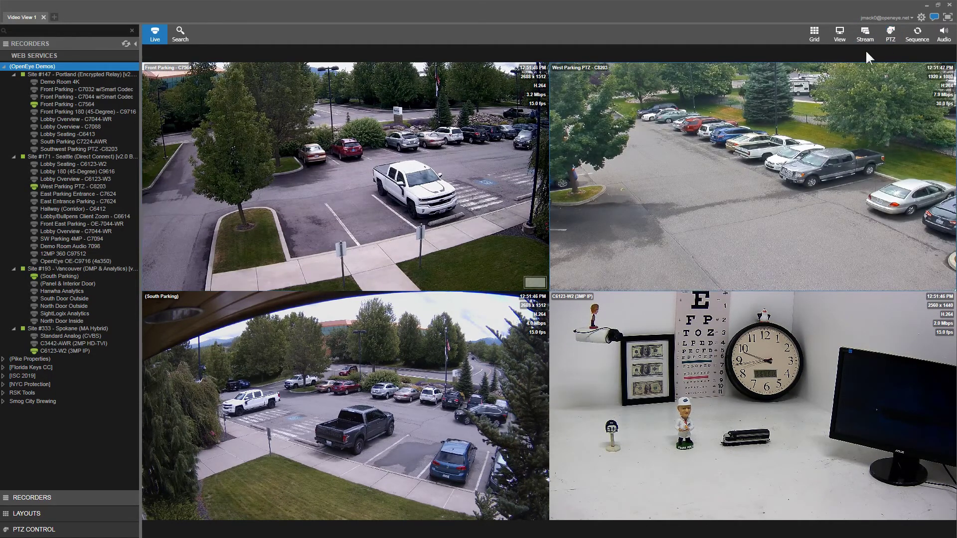
{"action": "left_click", "coordinate": [890, 34]}
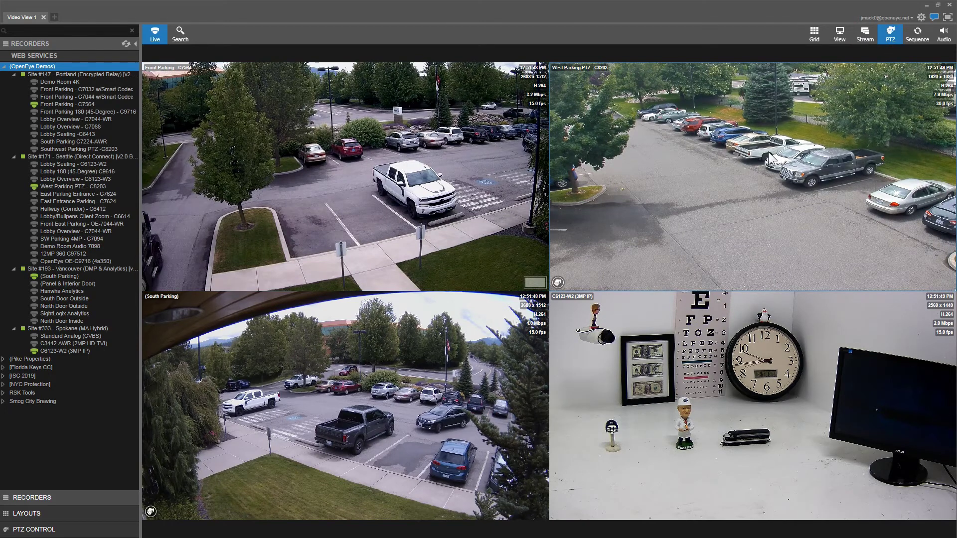
{"action": "left_click_drag", "start_coordinate": [727, 175], "coordinate": [665, 126]}
{"action": "left_click", "coordinate": [663, 125]}
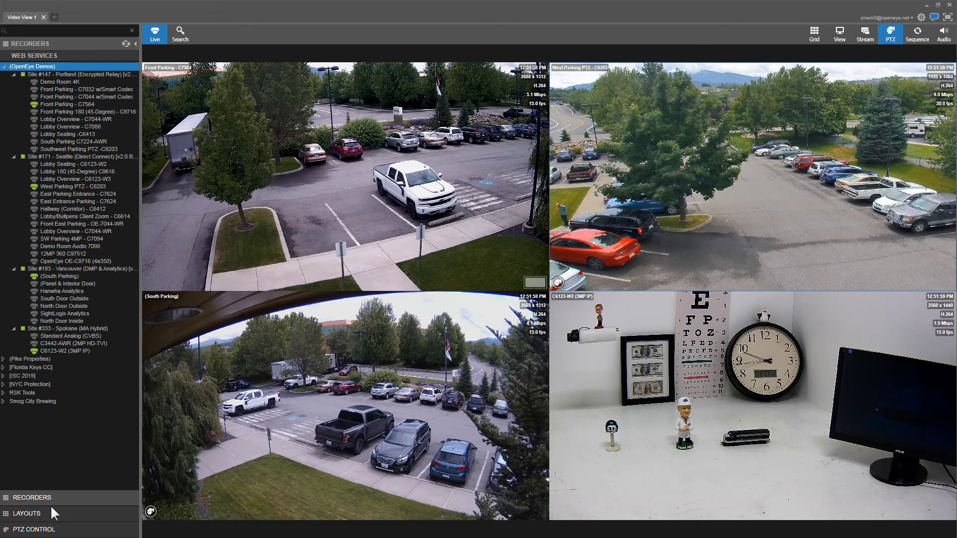
Show the PTZ control pad with its presets, and return to the recorder list
{"action": "left_click", "coordinate": [40, 533]}
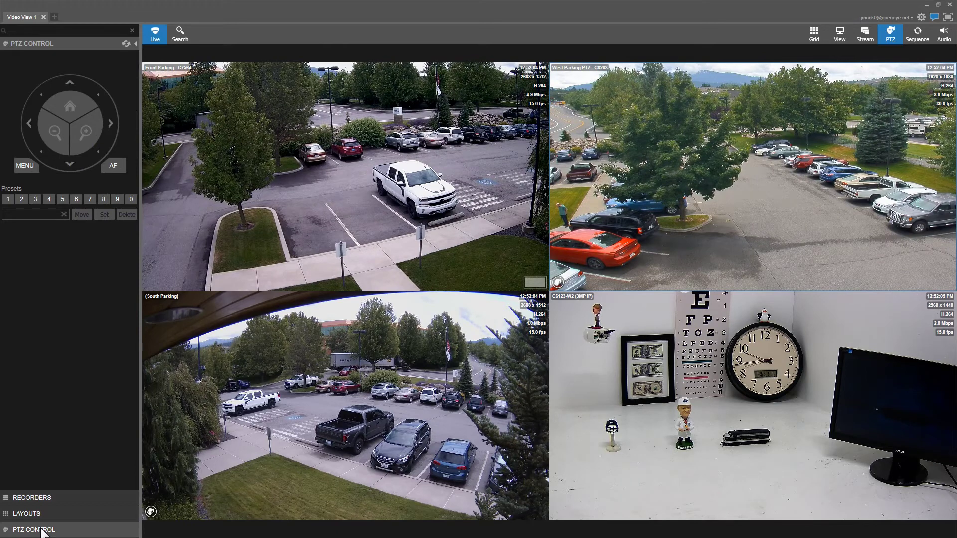
{"action": "left_click", "coordinate": [39, 497]}
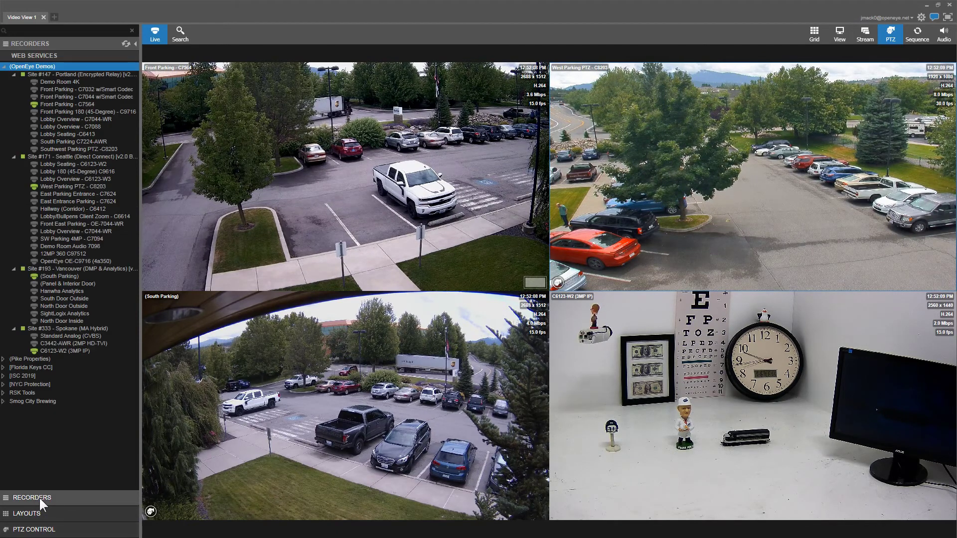